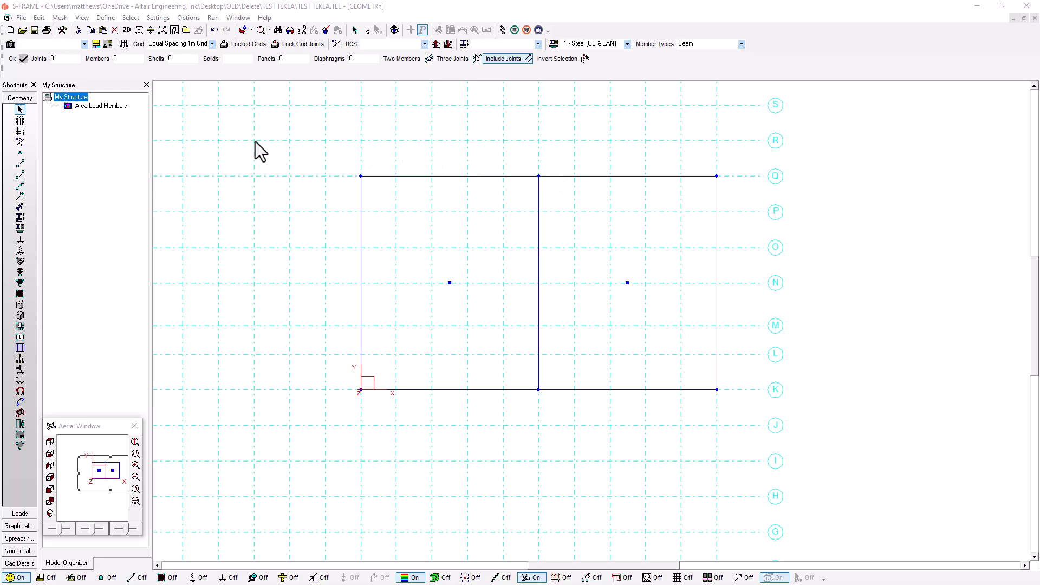
Mesh the two panels, accepting the mesh quality, and fully fix all joints along the two outer edges parallel to Y.
left_click(174, 30)
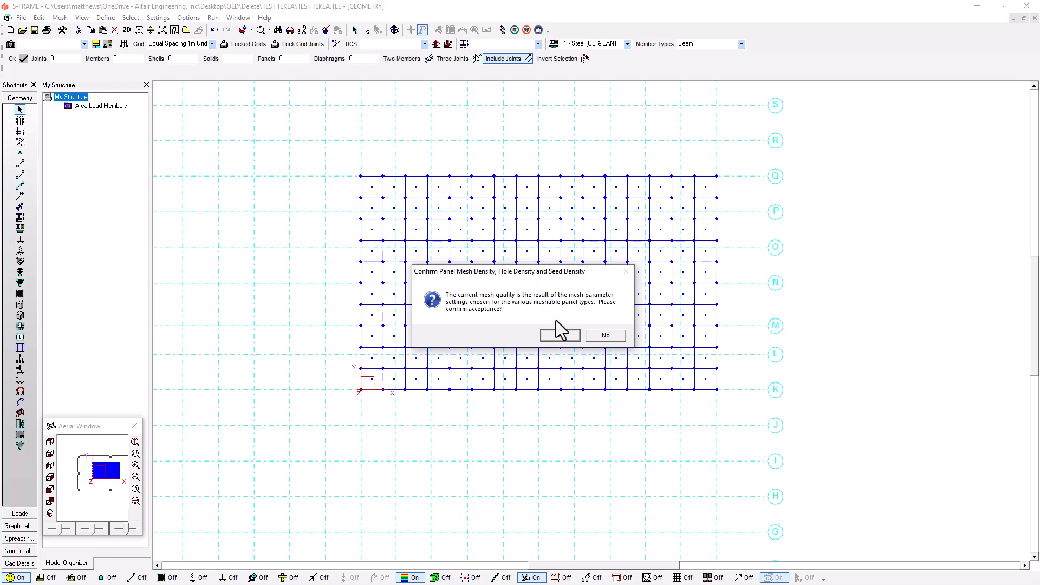
left_click(559, 336)
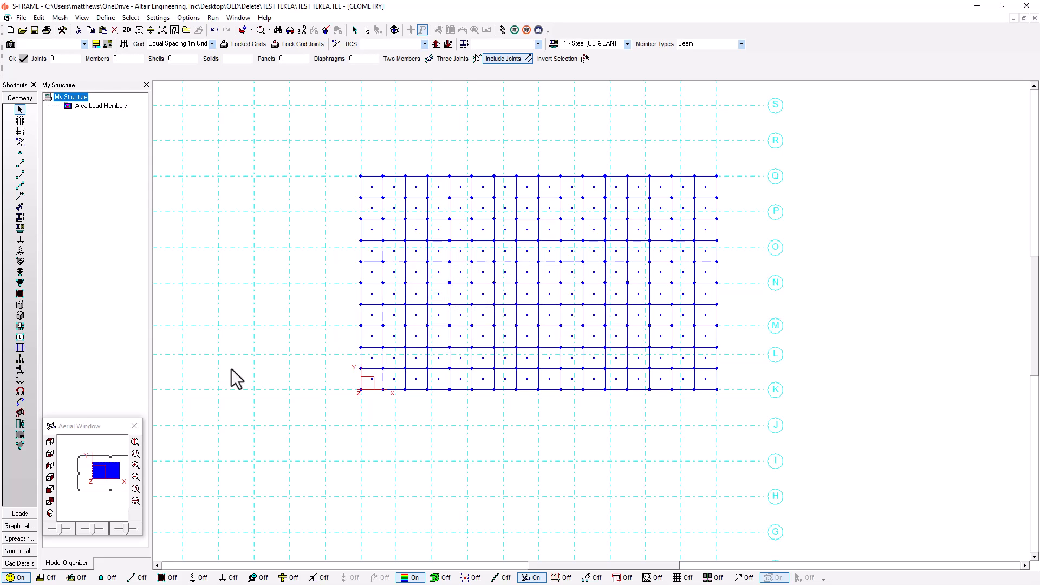
left_click(20, 239)
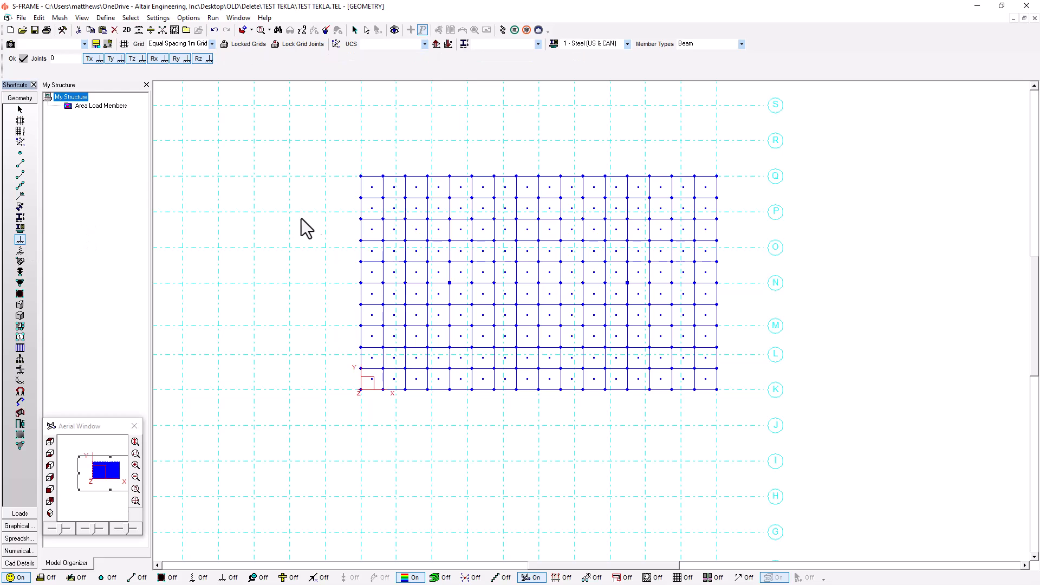
left_click_drag(357, 210, 364, 426)
left_click_drag(715, 164, 743, 425)
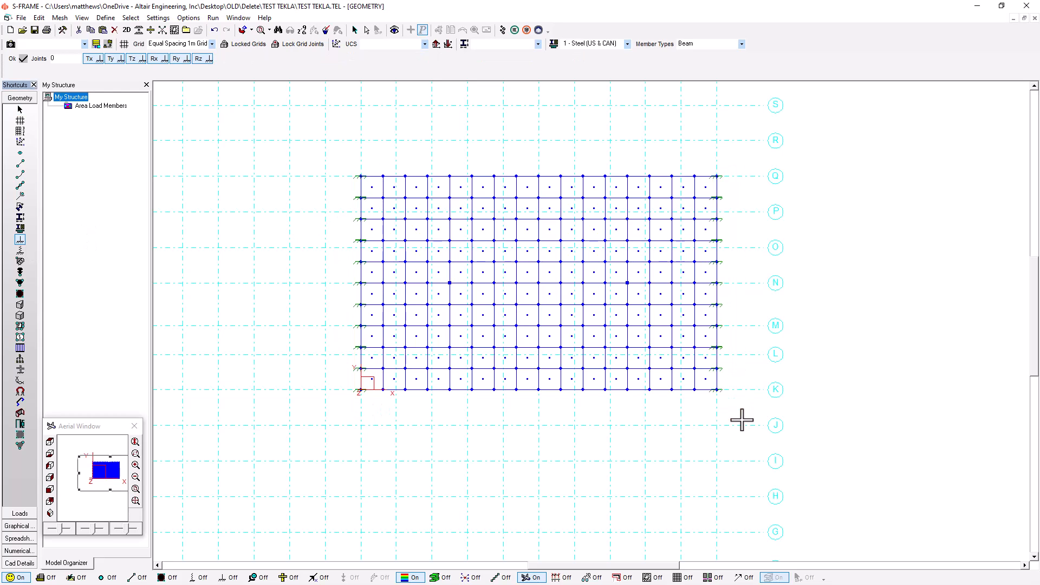
Apply a -1 kN/m2 Global Z pressure load to all shells in load case 1 TEST.
left_click(21, 514)
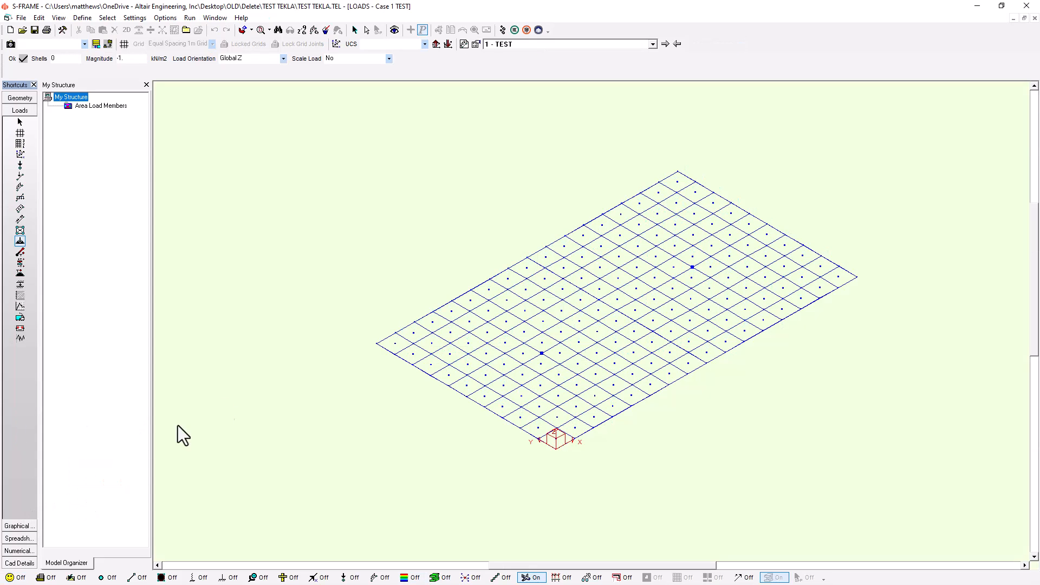
left_click(128, 61)
left_click_drag(308, 125, 945, 515)
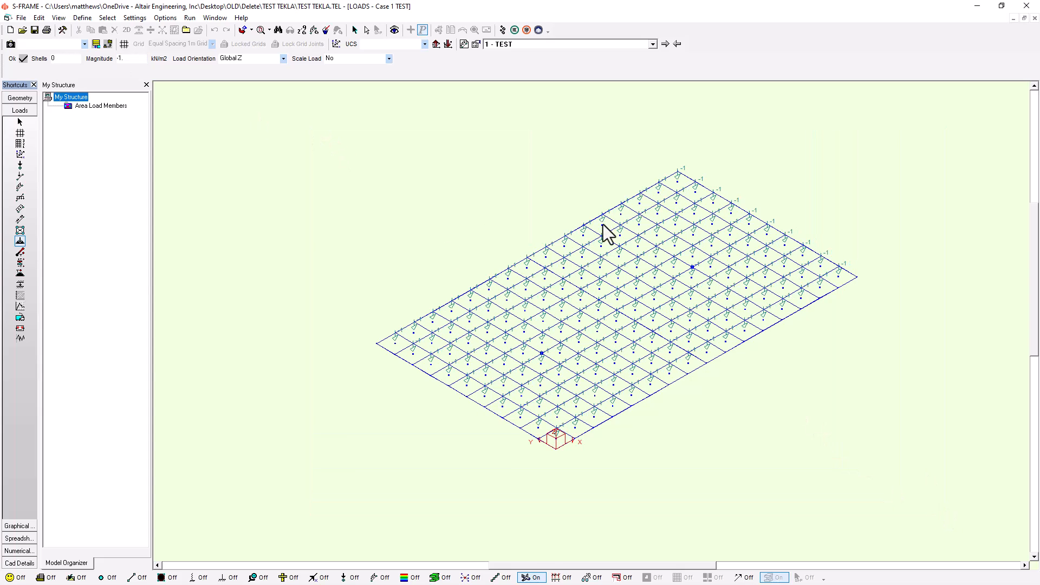
Run a Linear Static analysis for both load cases and combinations, and display the deflected shape.
left_click(504, 32)
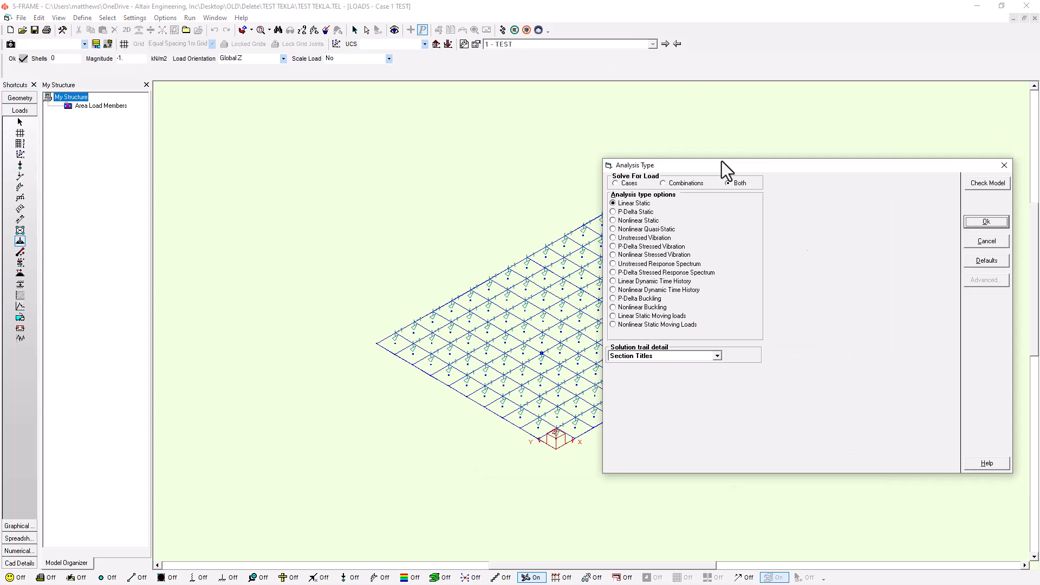
left_click_drag(886, 173, 405, 172)
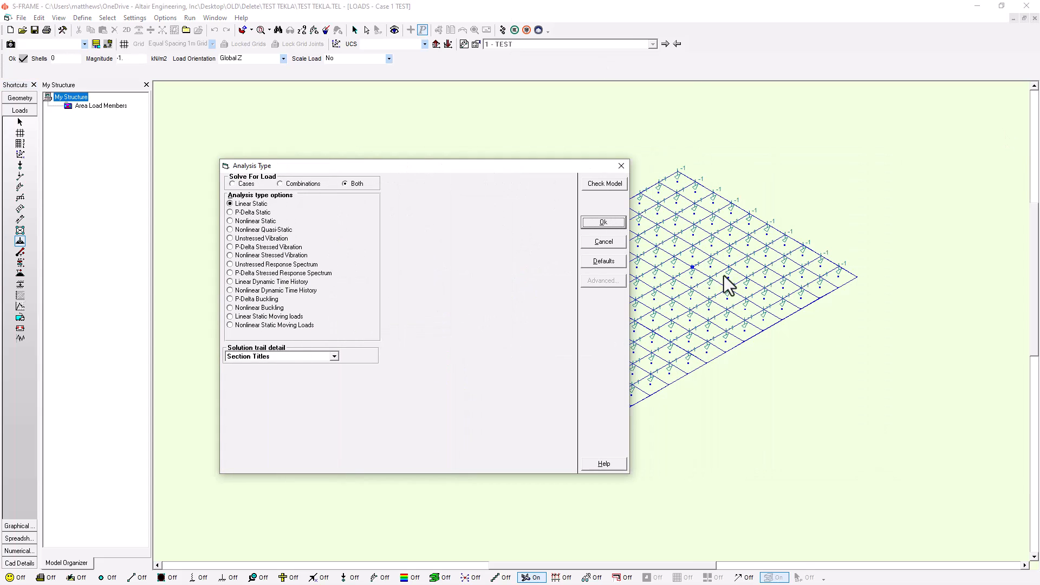
left_click(603, 222)
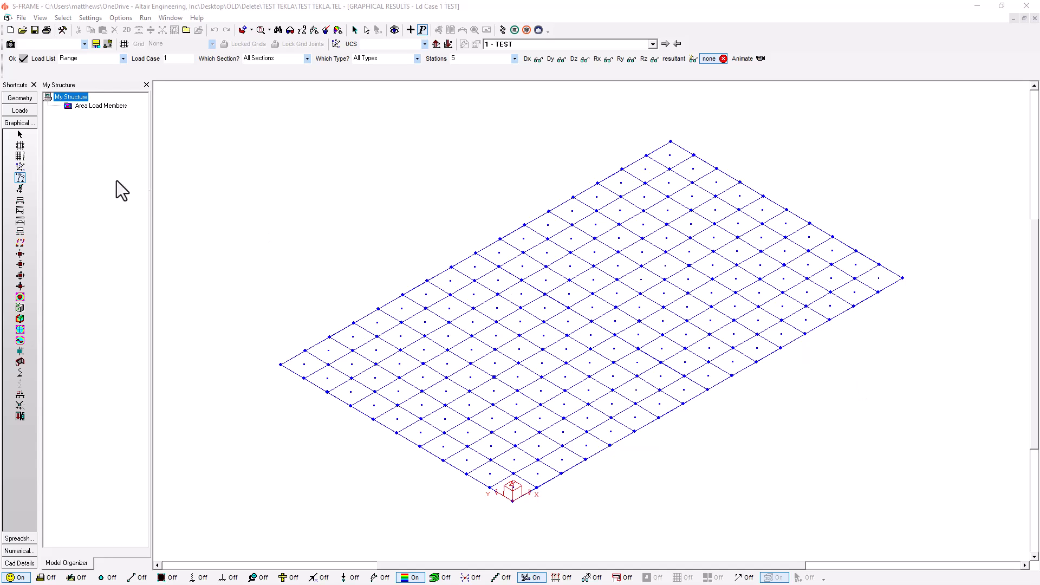
left_click(19, 181)
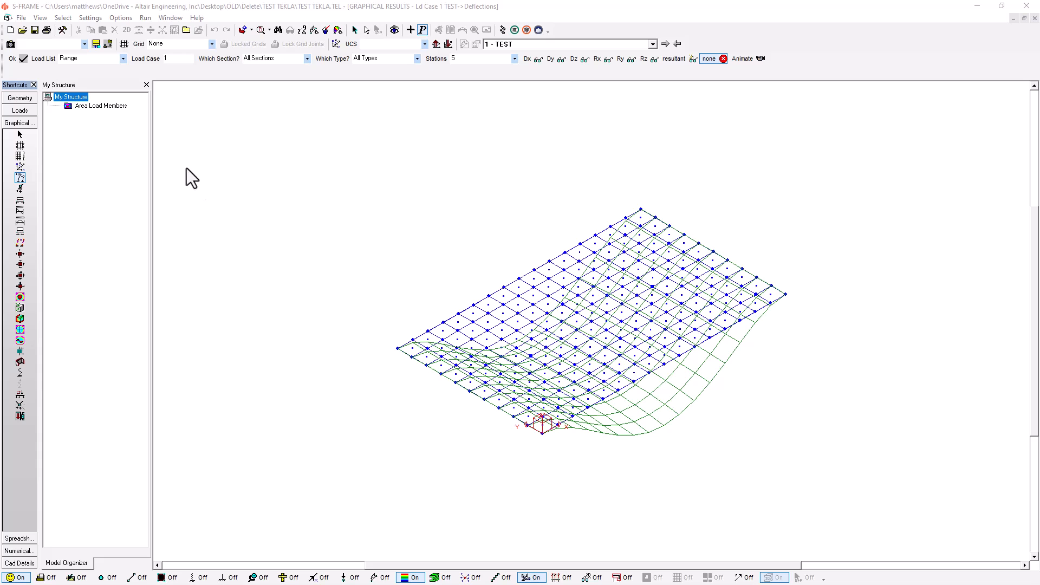
Delete all shell elements and the mesh joints from the geometry, keeping only the two panels.
left_click(19, 102)
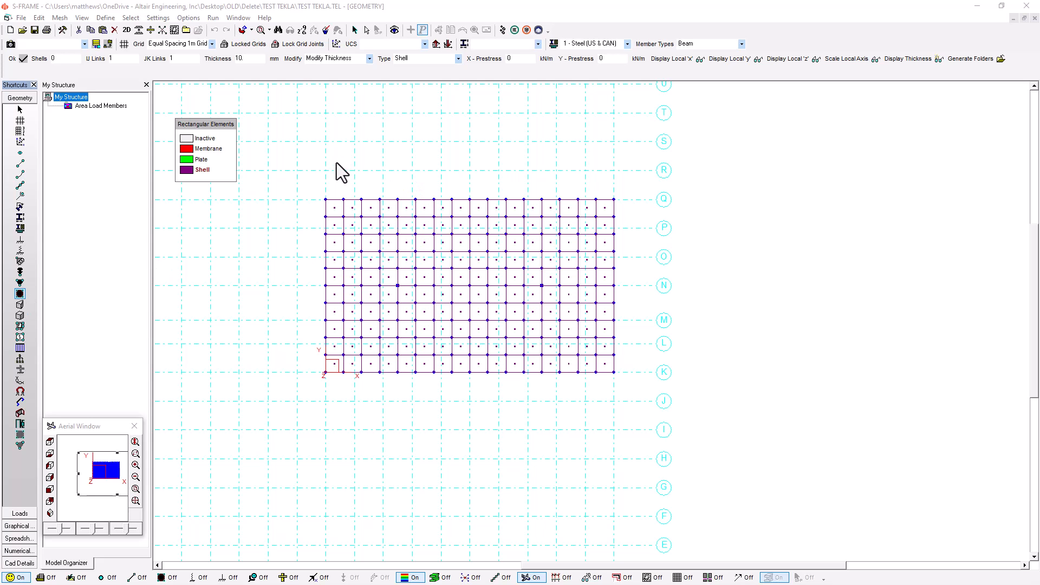
left_click_drag(298, 150, 723, 437)
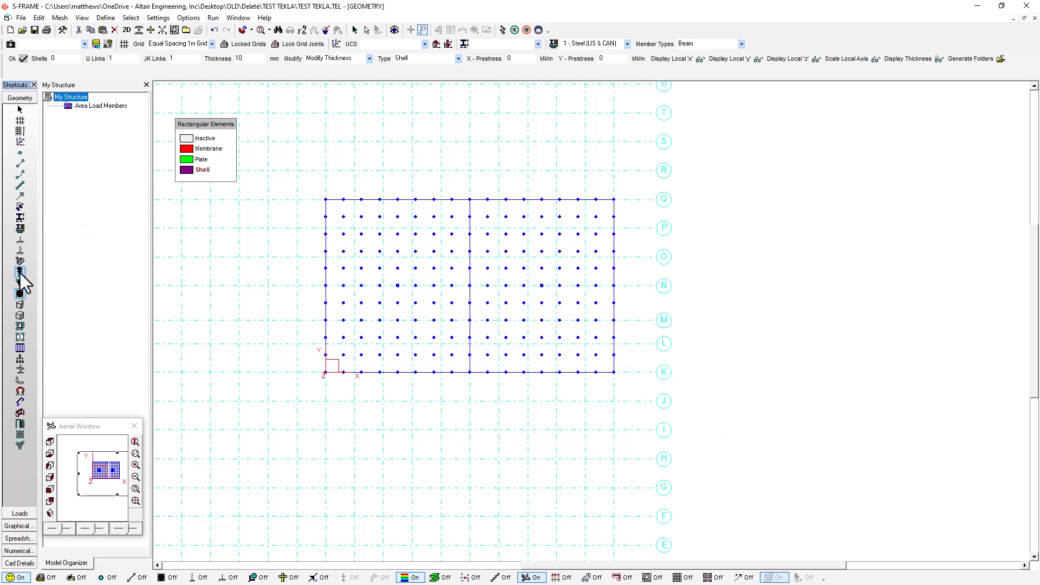
left_click(20, 153)
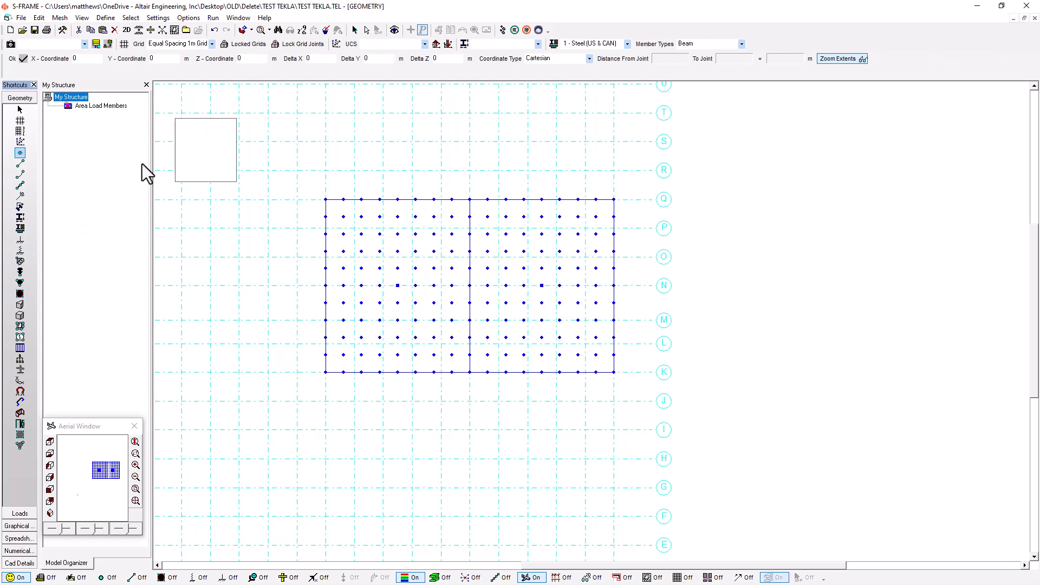
left_click_drag(258, 159, 701, 440)
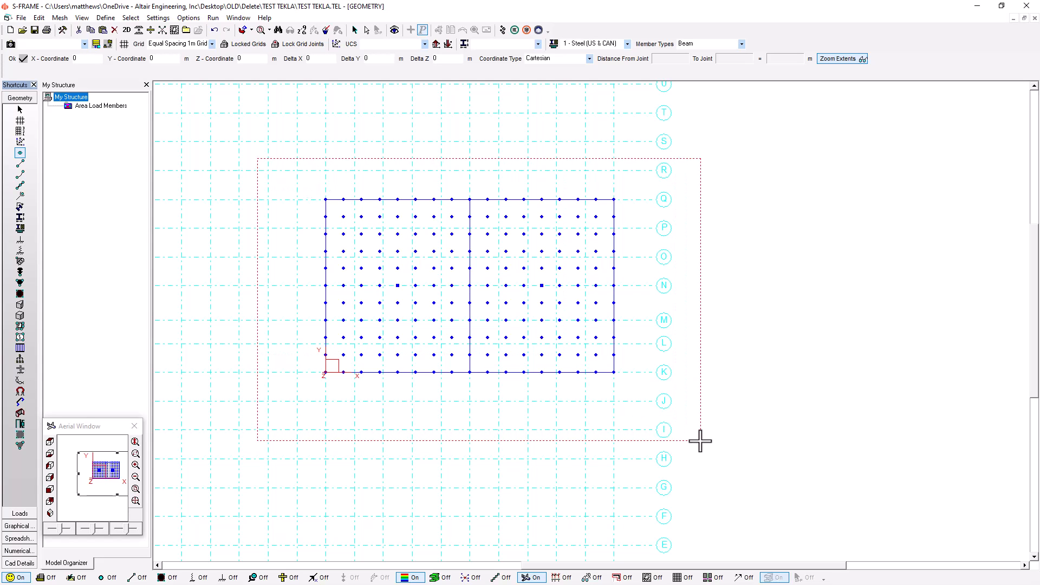
left_click_drag(700, 441, 701, 442)
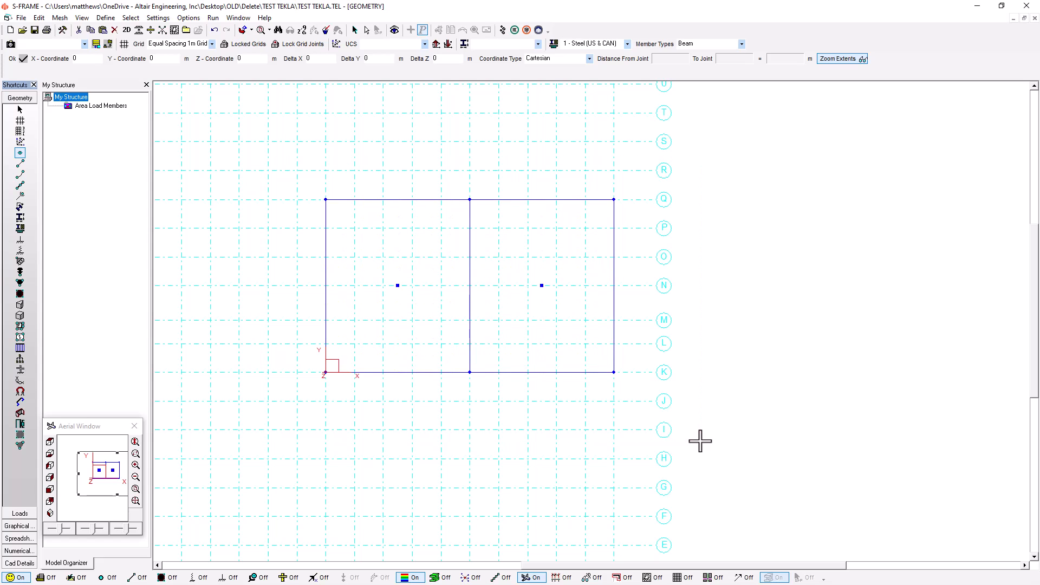
Remove the supports from all remaining panel corner joints.
left_click(20, 239)
left_click_drag(273, 151, 692, 419)
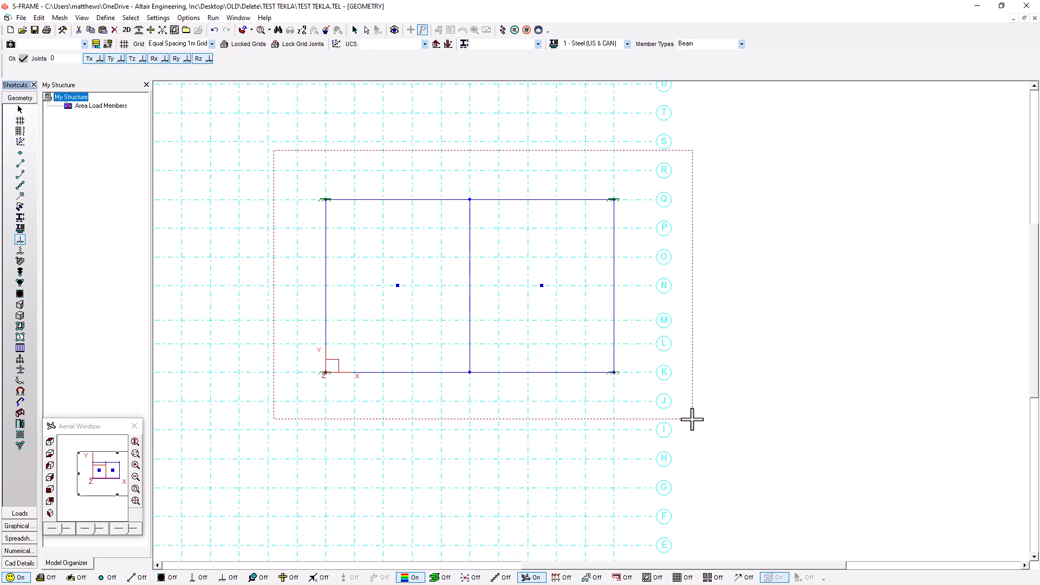
left_click_drag(692, 419, 692, 420)
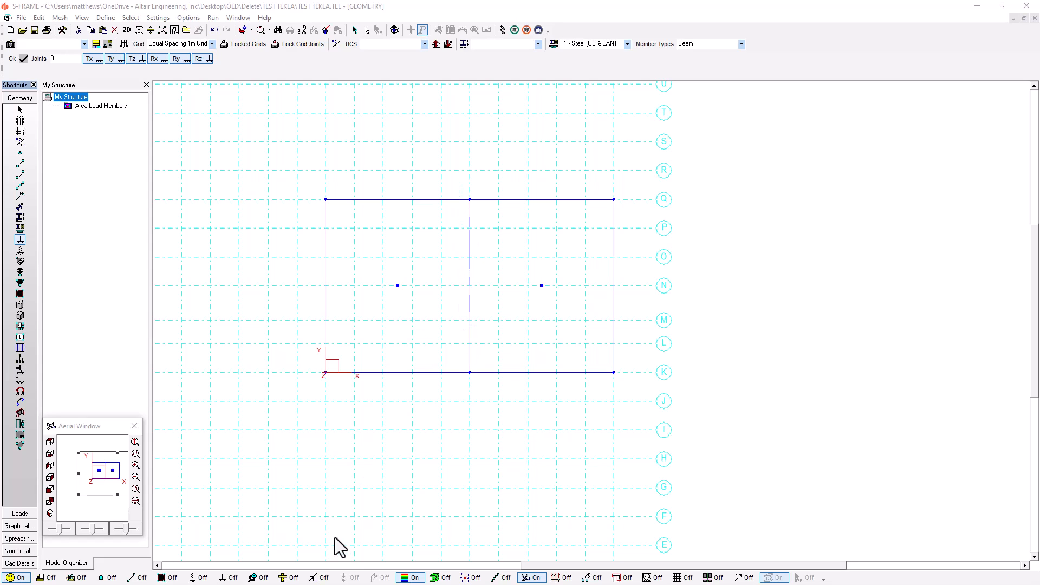
Show the elements shrunken and draw a Pinned Constraint Line along the shared panel edge, from the middle joint on K to the one on Q.
left_click(288, 577)
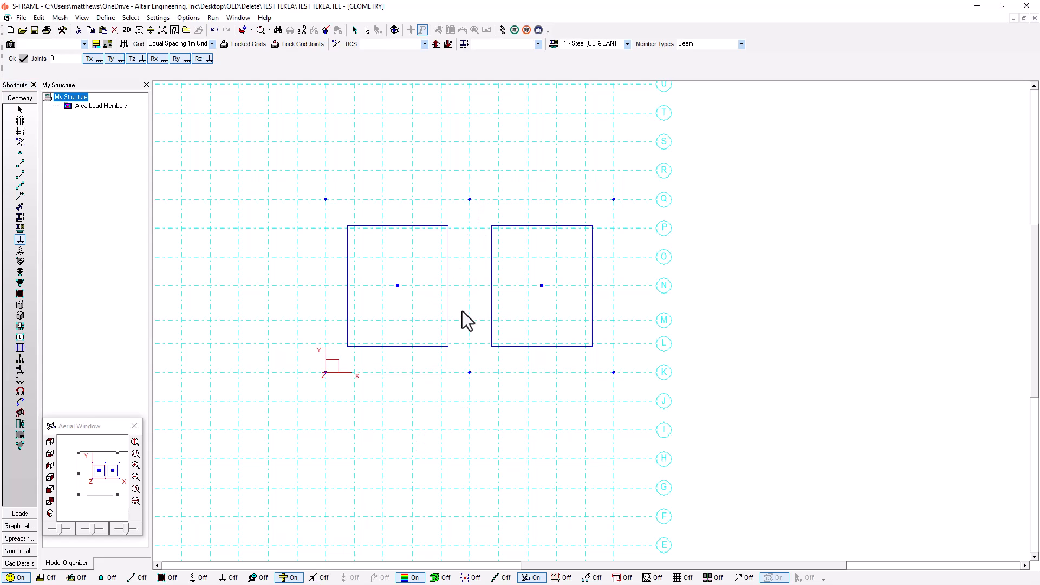
left_click(17, 165)
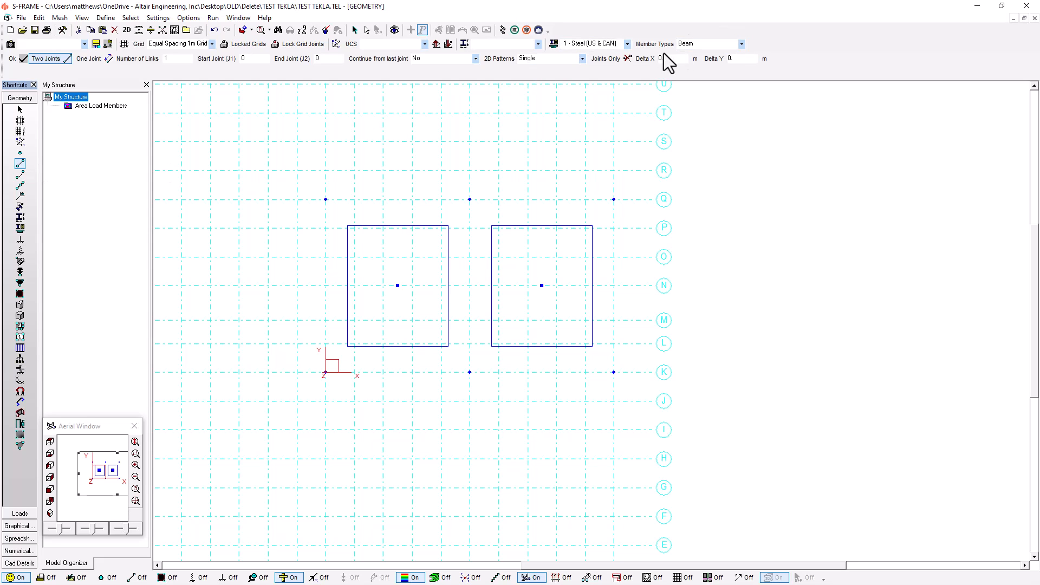
left_click(742, 43)
left_click_drag(743, 68, 745, 93)
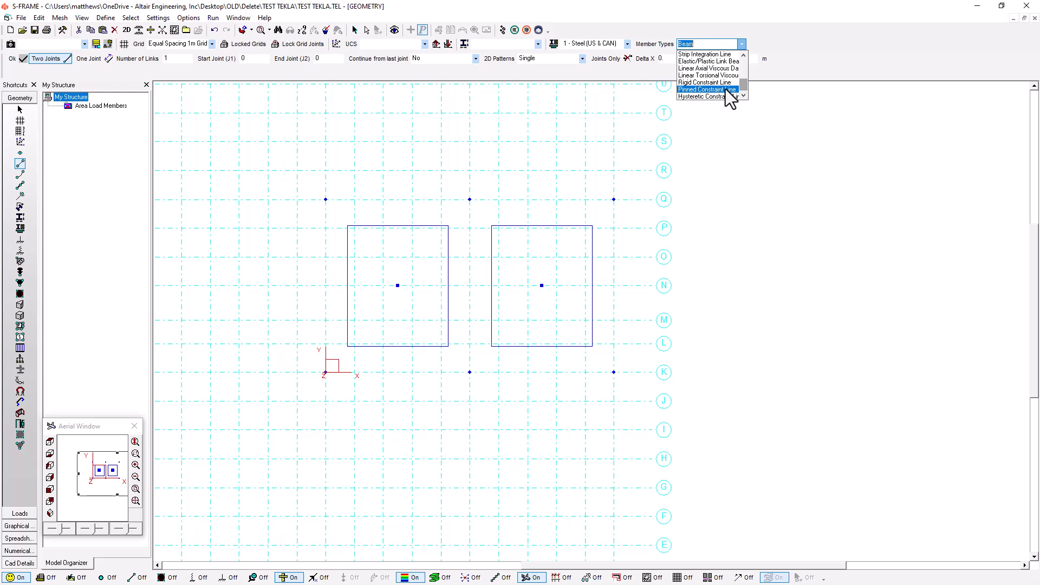
left_click(727, 90)
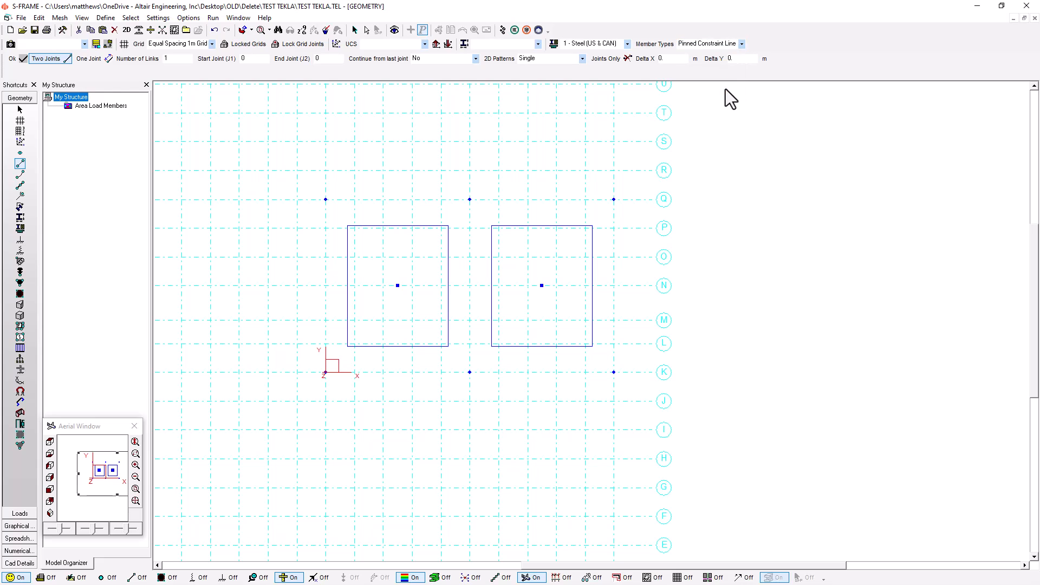
left_click(470, 372)
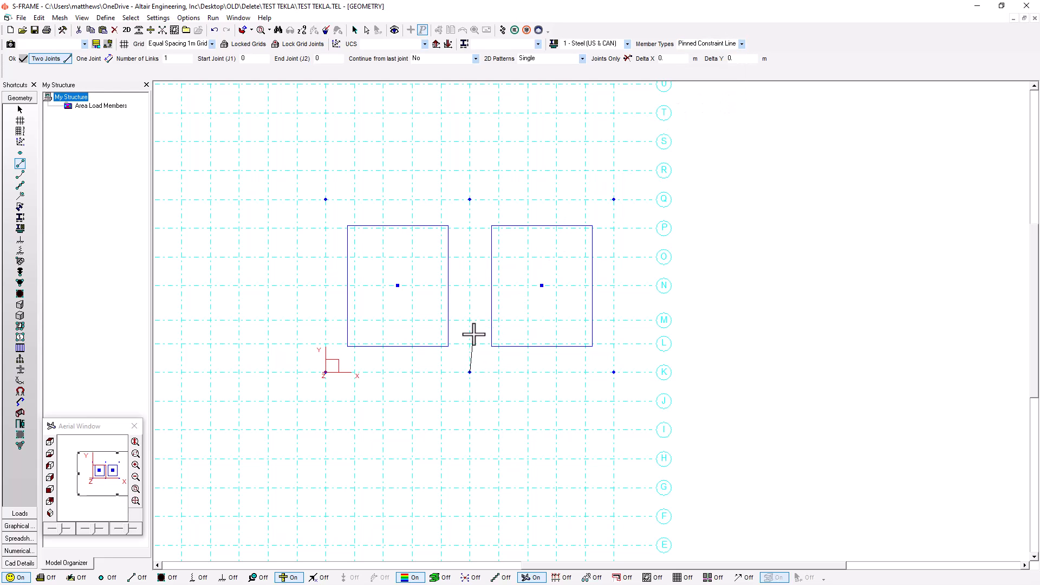
left_click(469, 199)
Assign a full Mx release to the constraint line between the panels and show the model in isometric view.
left_click(22, 196)
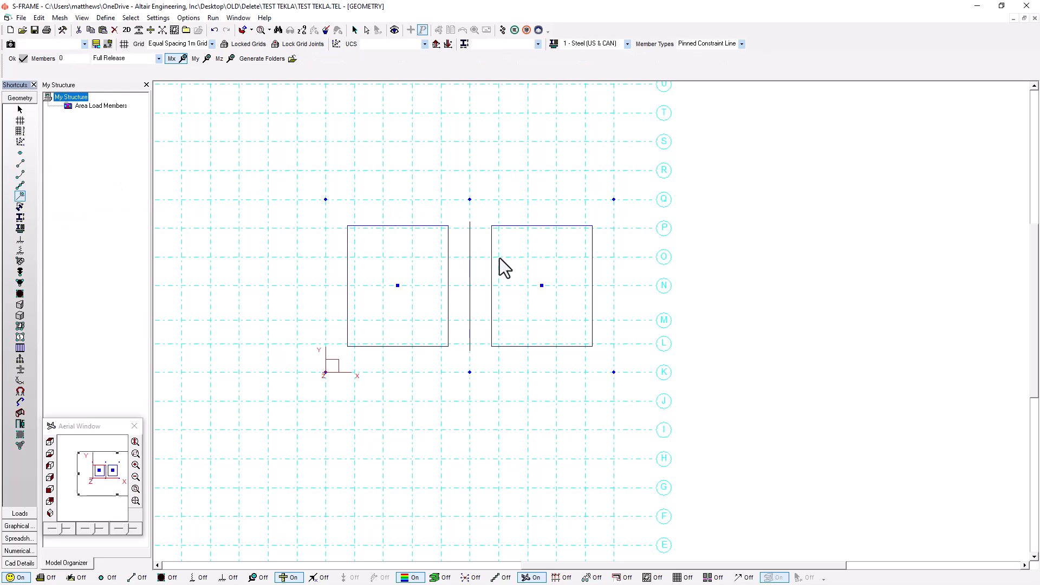
left_click(469, 344)
left_click(52, 514)
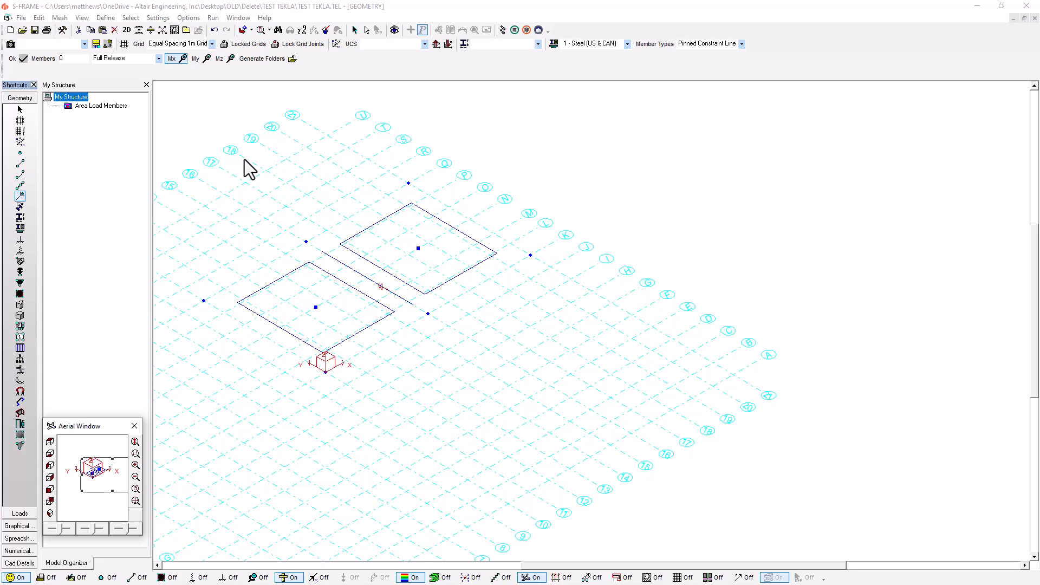
Mesh the two panels with the constraint line in place, accept the mesh quality and turn off the shrunken element display.
left_click(174, 29)
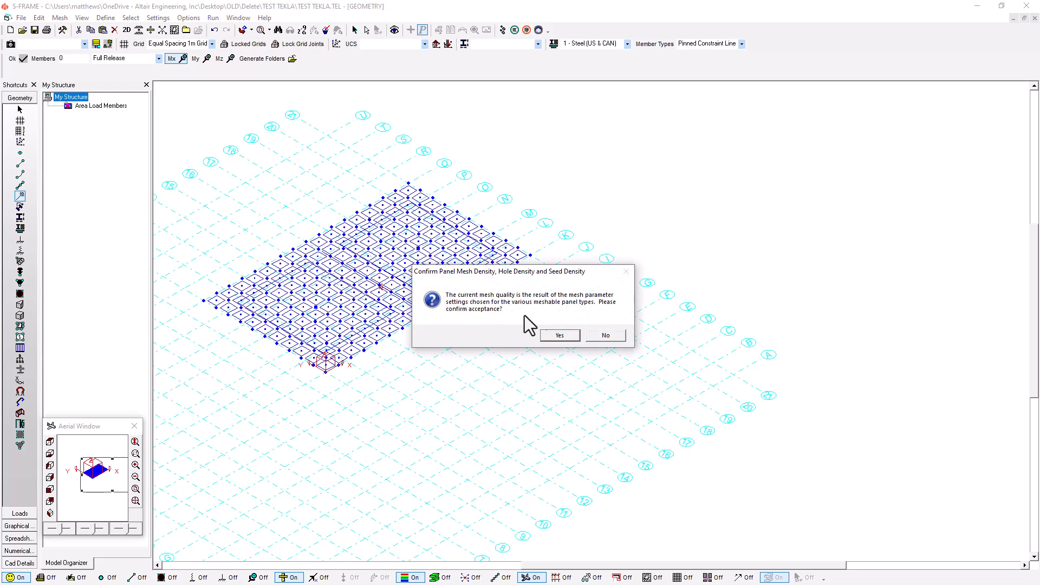
left_click(559, 335)
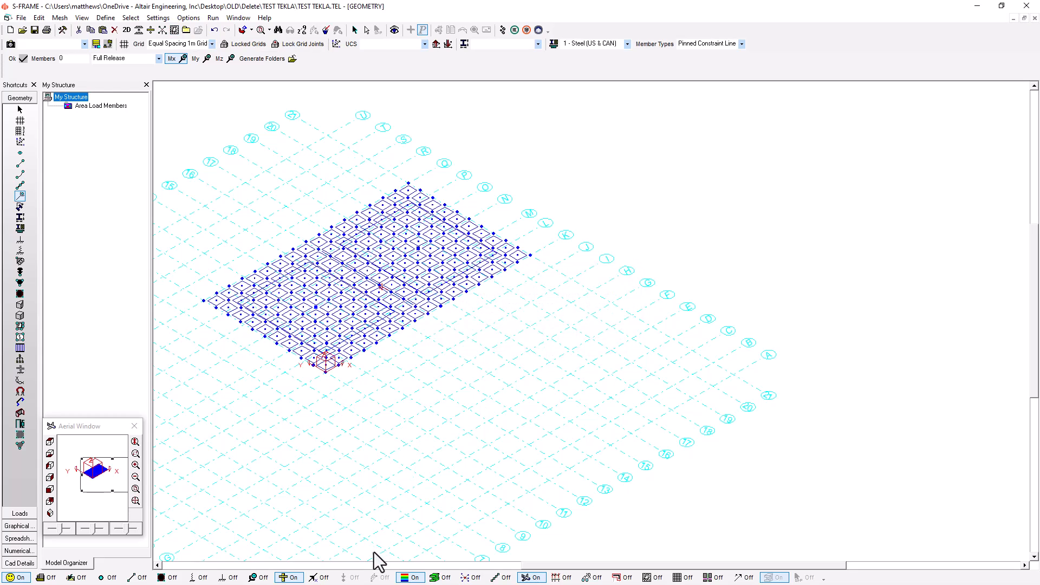
left_click(292, 577)
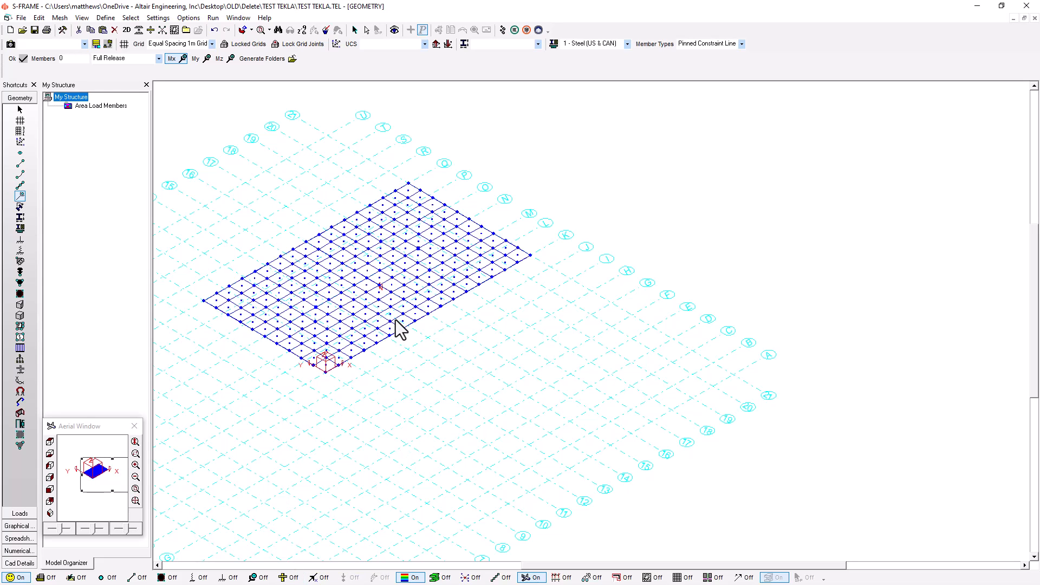
Fully fix all joints along the two outer slab edges parallel to Y.
middle_click_drag(398, 327, 542, 346)
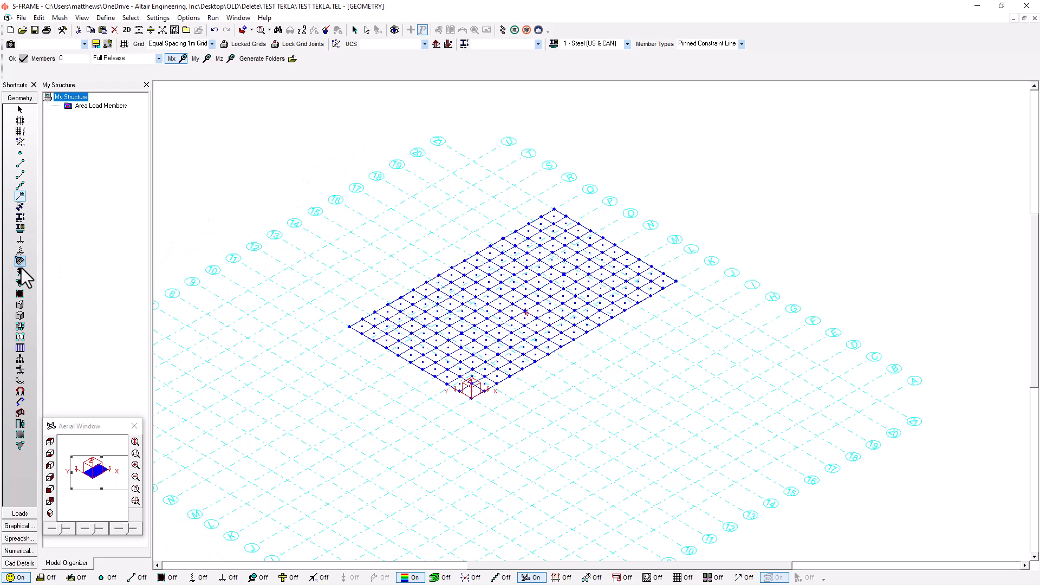
left_click(20, 240)
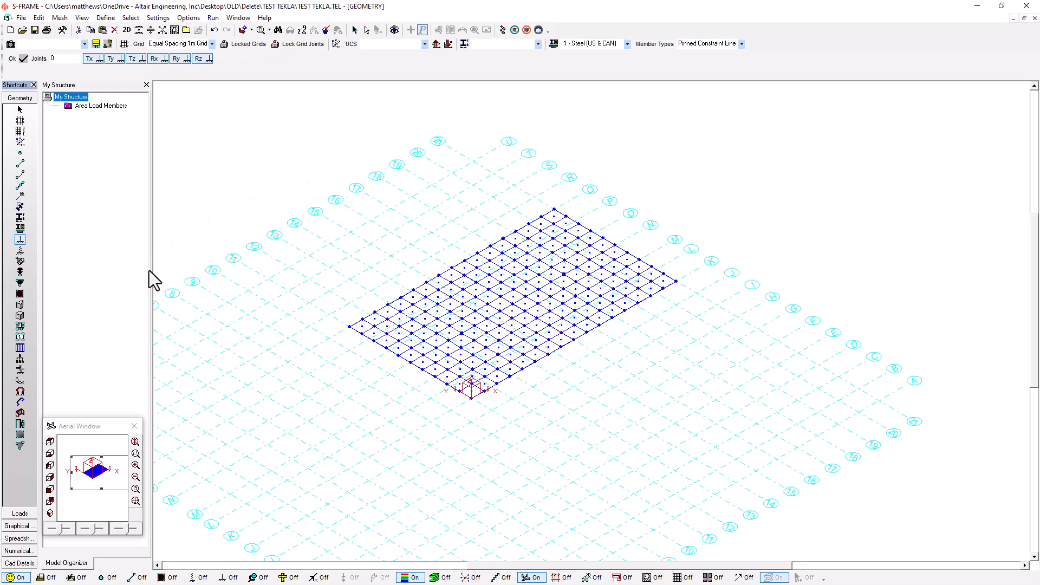
left_click(334, 320)
left_click(537, 438)
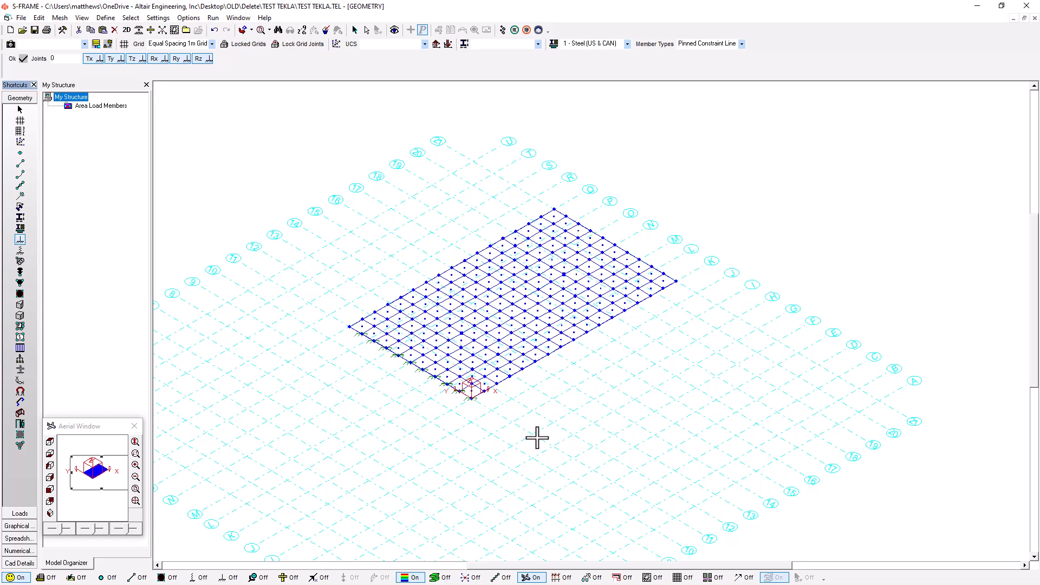
left_click(550, 207)
left_click(697, 290)
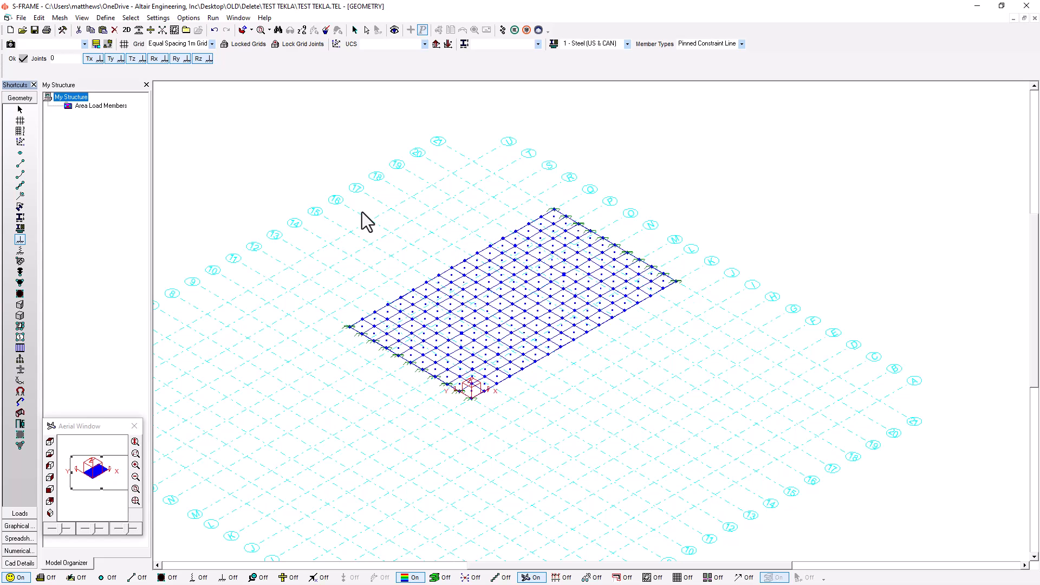
Reapply the -1 kN/m2 Global Z pressure load to all shells in load case 1 TEST.
left_click(16, 513)
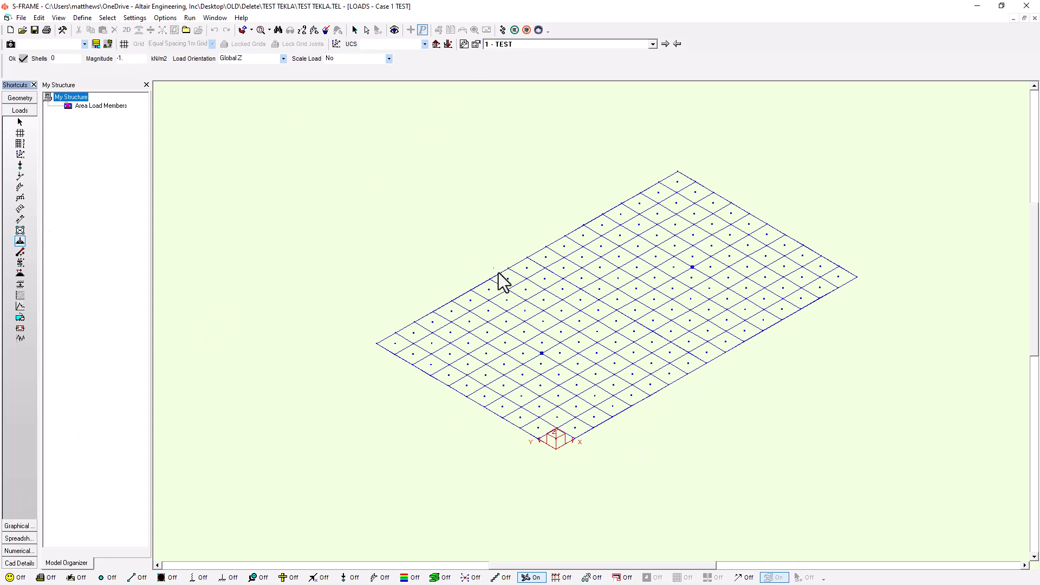
left_click_drag(300, 112, 930, 501)
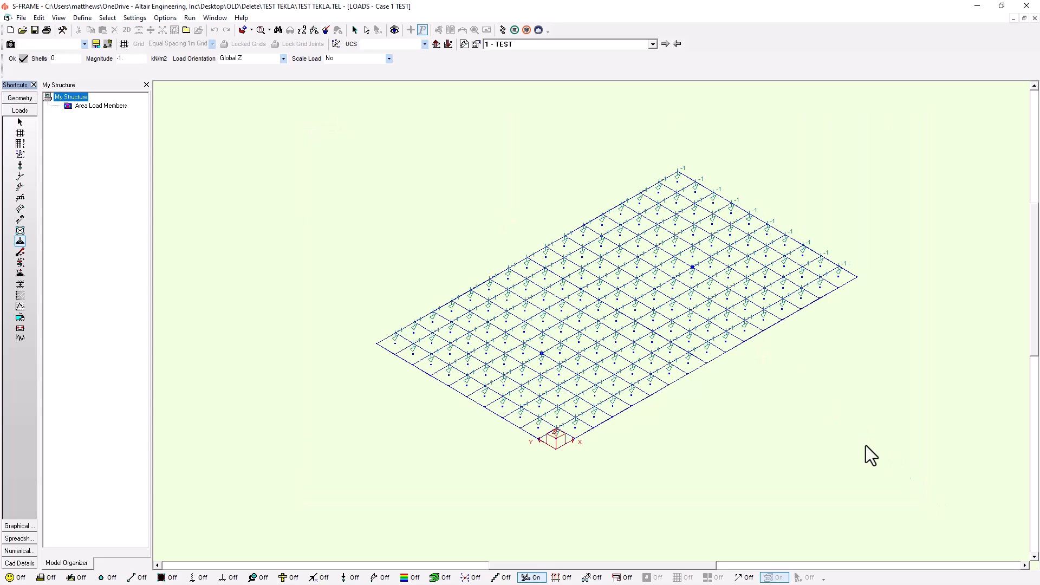
Run the analysis on the hinged slab and display its deflected shape up close.
left_click(502, 26)
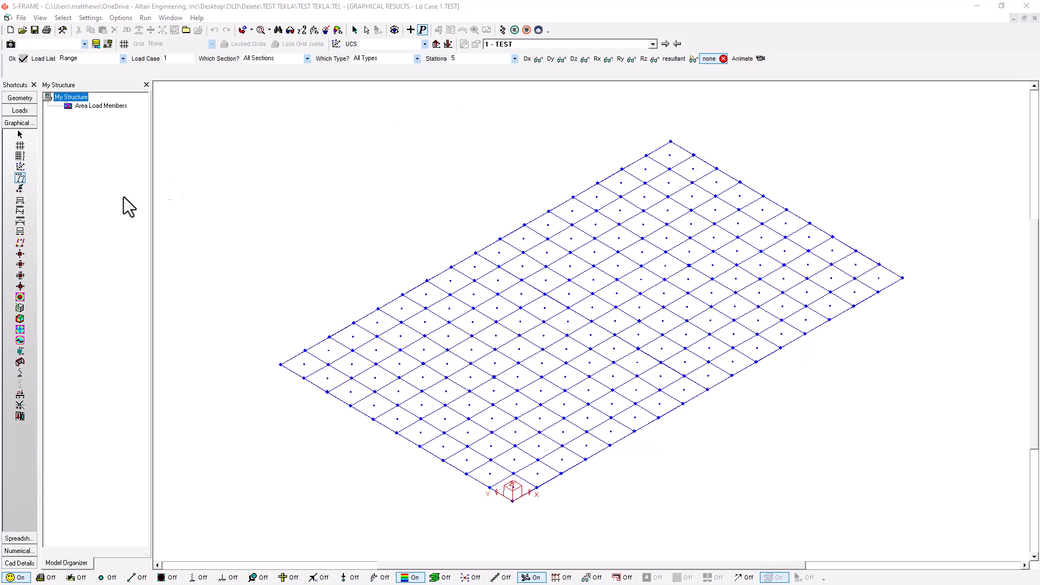
left_click(20, 178)
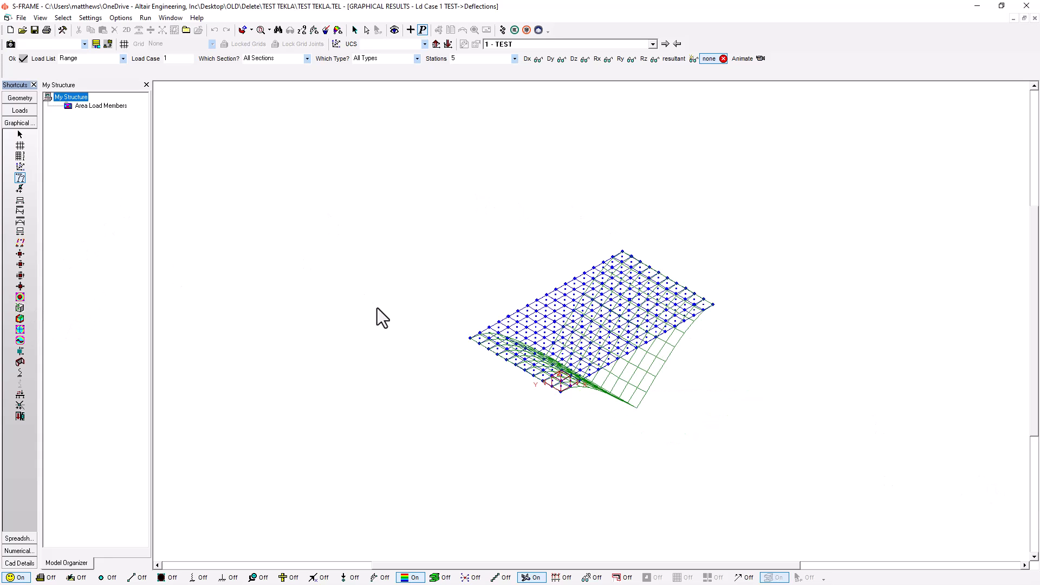
scroll(530, 373, "up", 3)
scroll(531, 382, "up", 1)
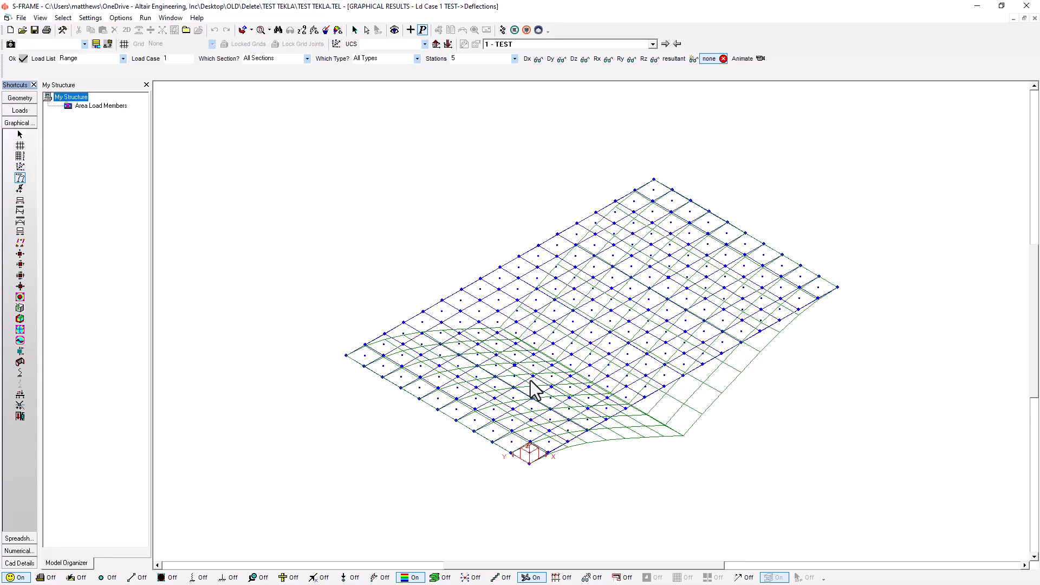